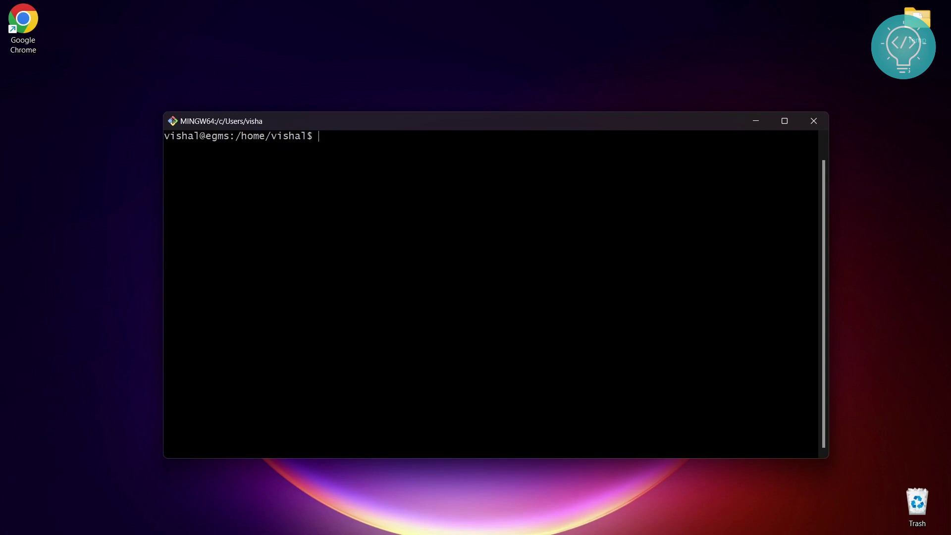
pyautogui.write('cat')
pyautogui.write(' /etc/*')
pyautogui.write('-release')
# Print the release files with cat /etc/*-release, showing Ubuntu 17.10 Artful Aardvark.
pyautogui.press('Return')
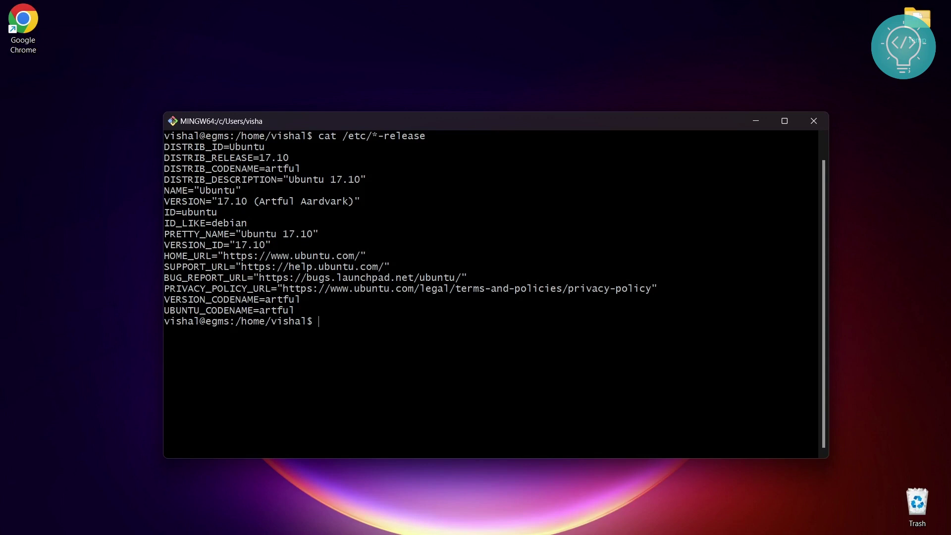
pyautogui.write('curl -sL https://deb.nodesource.com/setup_18.x | sudo -E bash -')
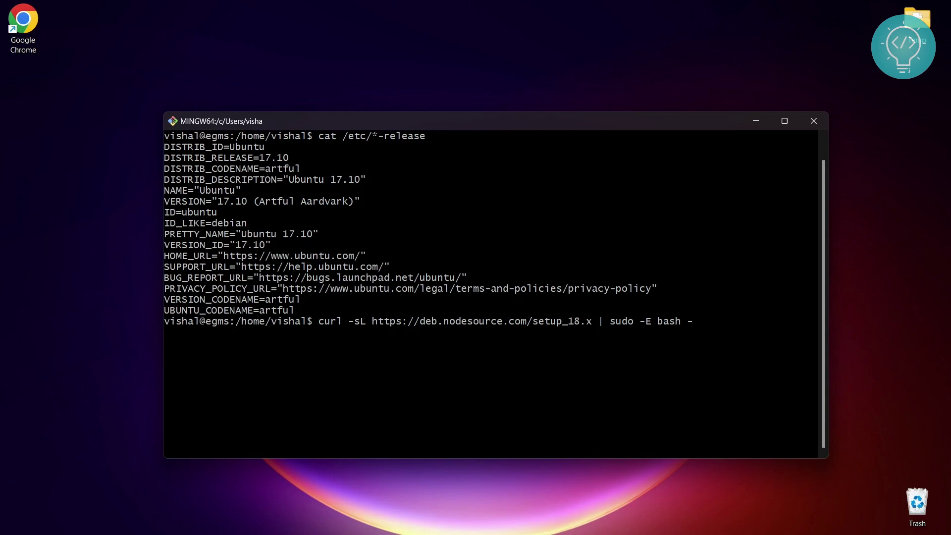
# Run the NodeSource setup_18.x script via curl, which rejects the artful distribution.
pyautogui.press('Return')
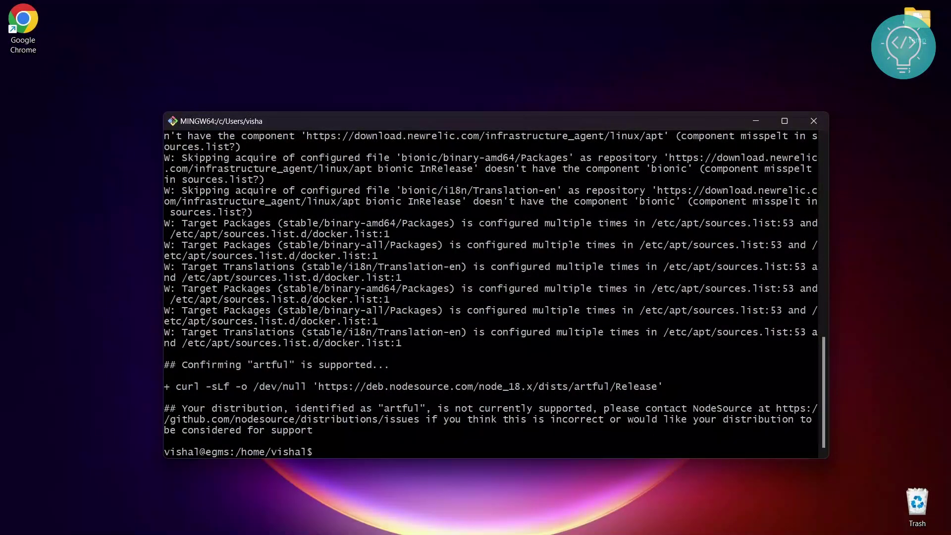
pyautogui.write('clear')
# Clear the screen and run nodejs --version, which reports nodejs is not installed.
pyautogui.press('Return')
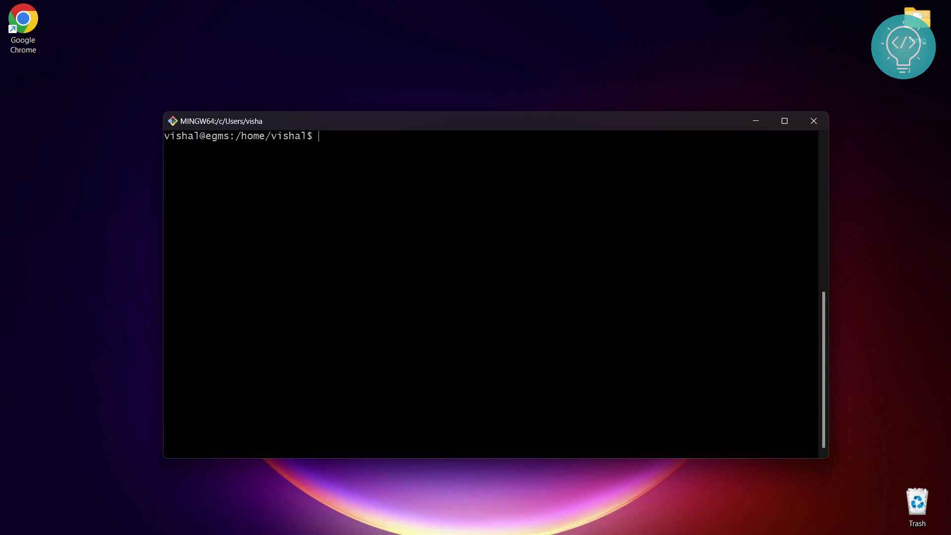
pyautogui.write('node')
pyautogui.write('js --versi')
pyautogui.write('on')
pyautogui.press('Return')
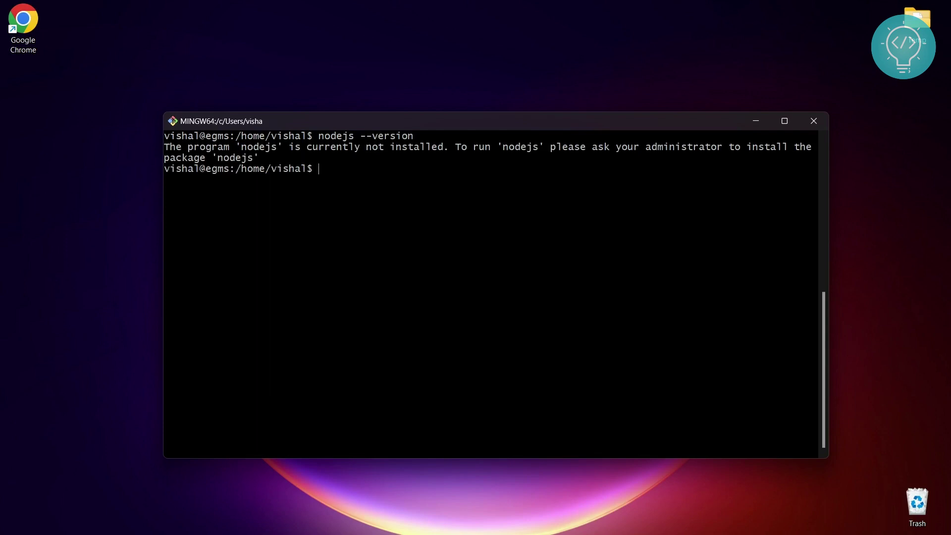
pyautogui.write('cle')
pyautogui.write('ar')
# Clear the screen and install Node.js 10.6.0 with sudo apt install nodejs.
pyautogui.press('Return')
pyautogui.write('sudo ')
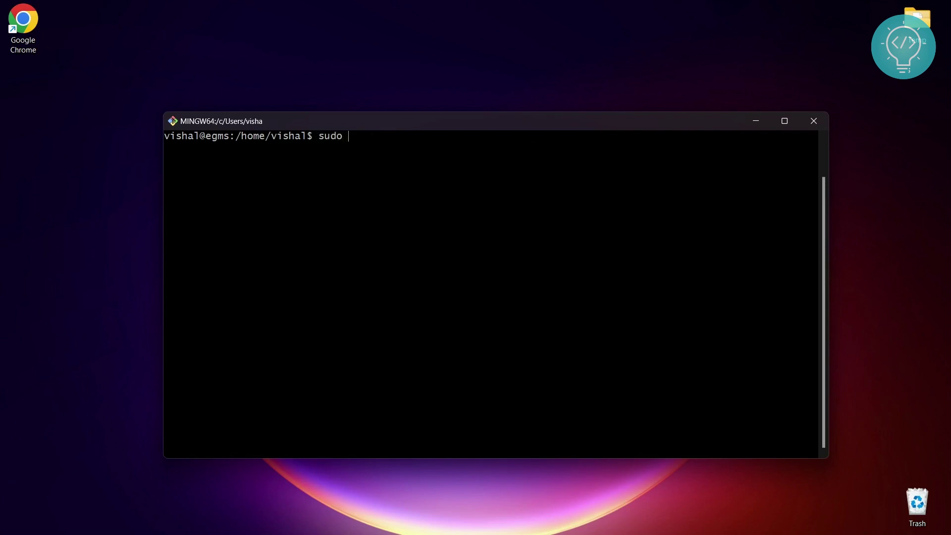
pyautogui.write('apt install')
pyautogui.write(' jo')
pyautogui.press('BackSpace')
pyautogui.press('BackSpace')
pyautogui.write('nodej')
pyautogui.write('s')
pyautogui.press('Return')
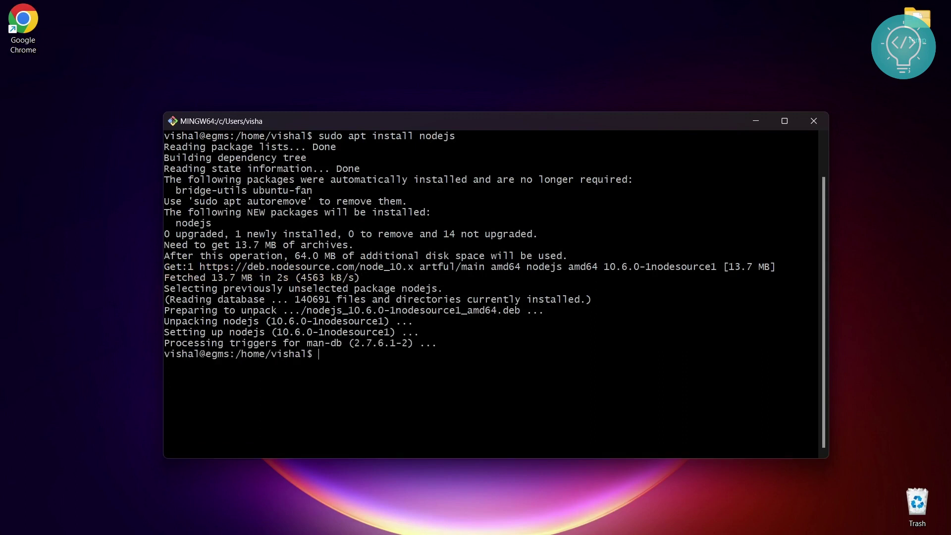
# Run node --version, highlight the printed v10.6.0, and clear the terminal.
pyautogui.hotkey('ctrl', 'l')
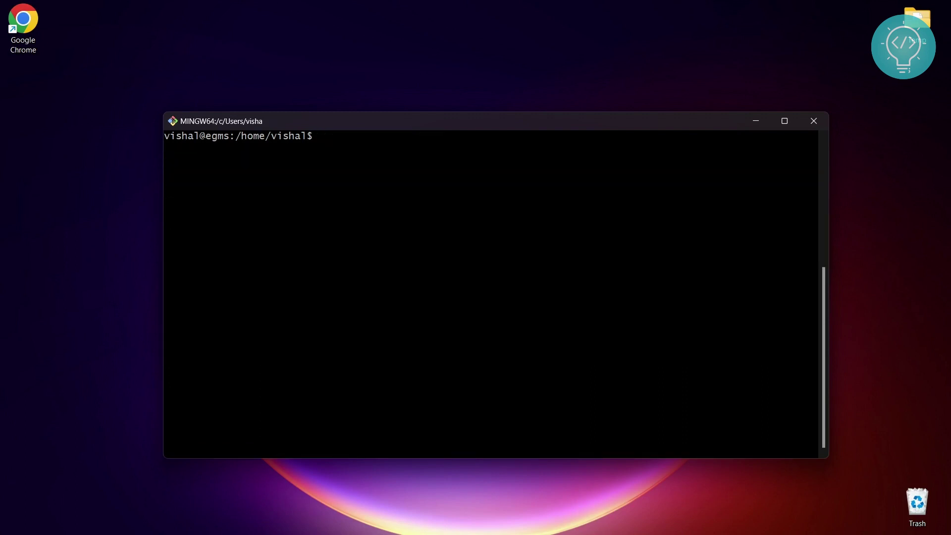
pyautogui.write('nod')
pyautogui.write('ejs --ver')
pyautogui.press('BackSpace')
pyautogui.press('BackSpace')
pyautogui.press('End')
pyautogui.write('sion')
pyautogui.press('Return')
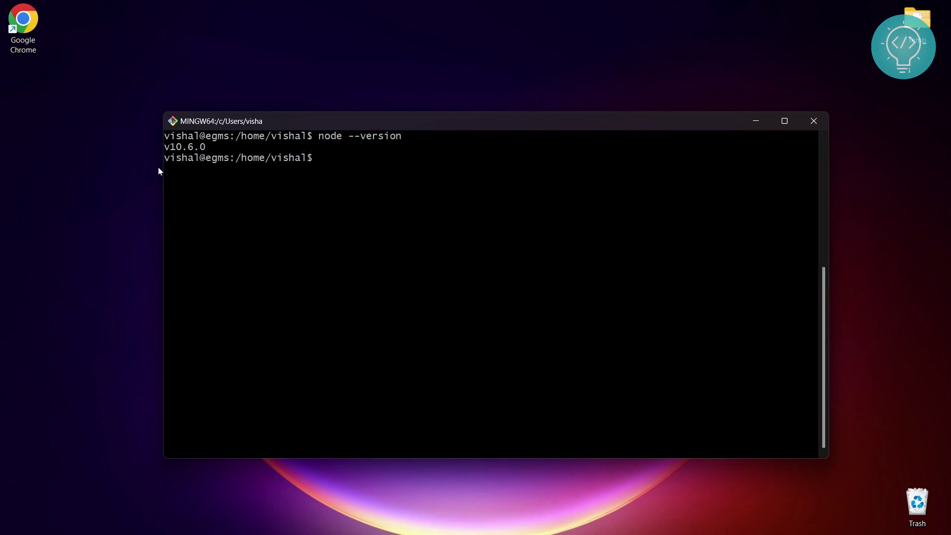
pyautogui.moveTo(164, 146); pyautogui.dragTo(206, 146)
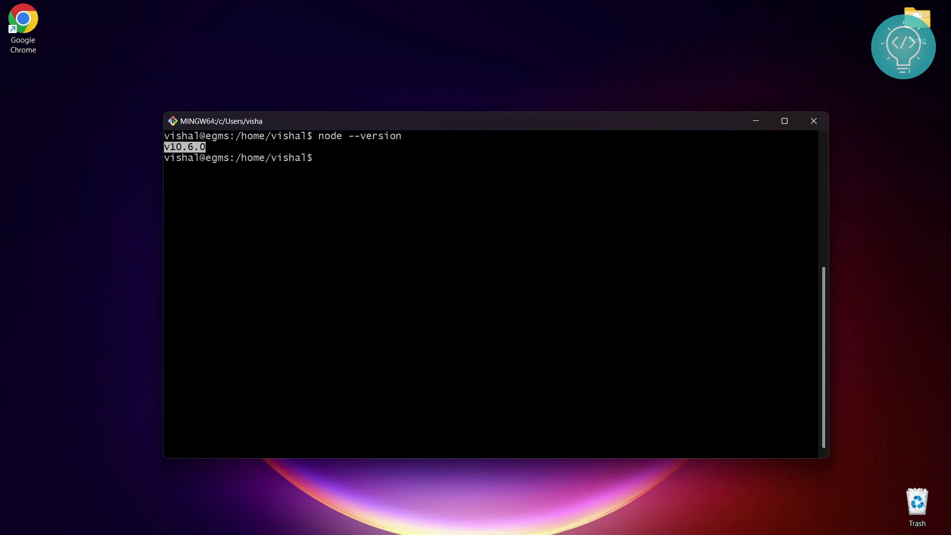
pyautogui.hotkey('ctrl', 'l')
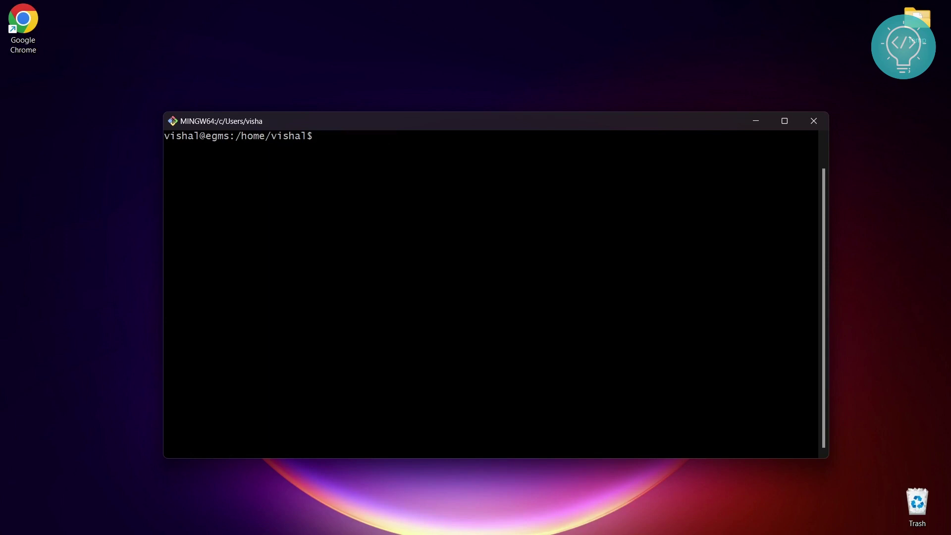
pyautogui.write('n')
pyautogui.write('pm --version')
# Run npm --version to show 6.1.0, then clear the terminal.
pyautogui.press('Return')
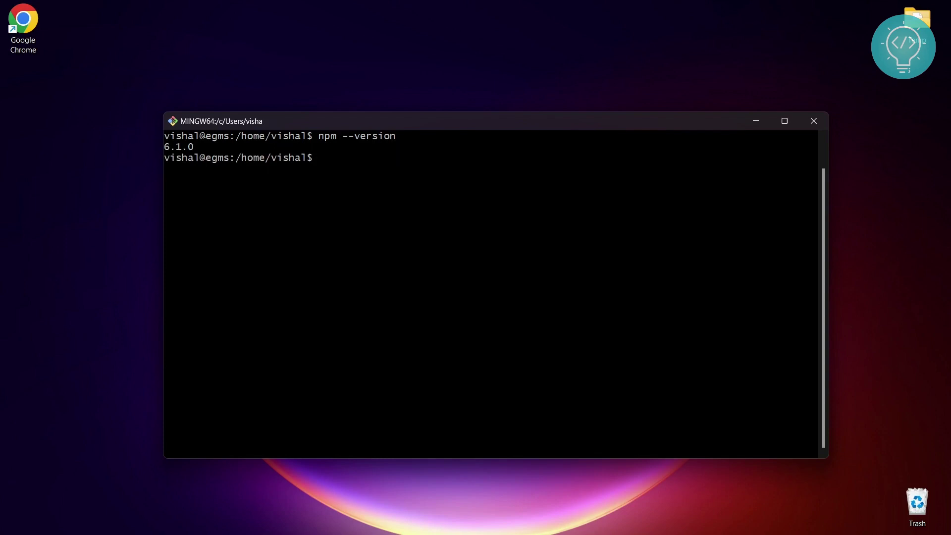
pyautogui.hotkey('ctrl', 'l')
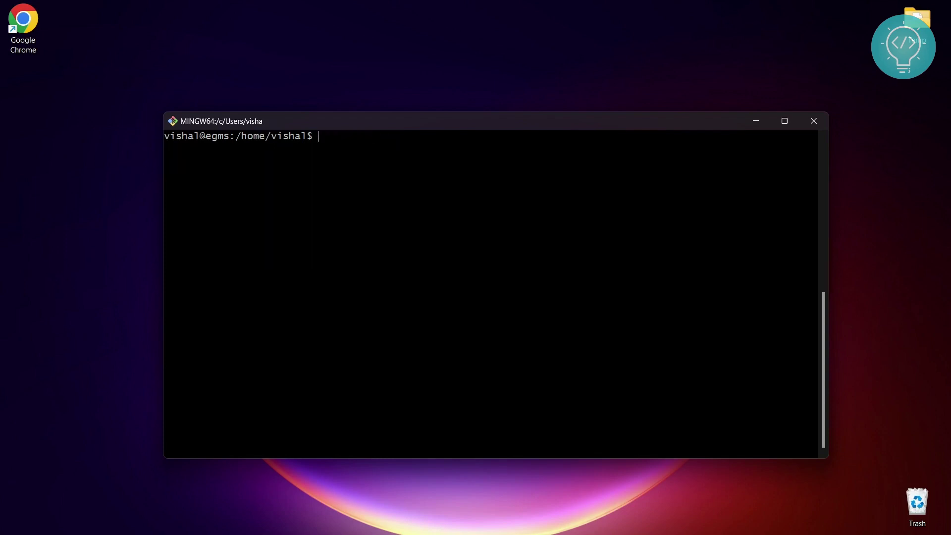